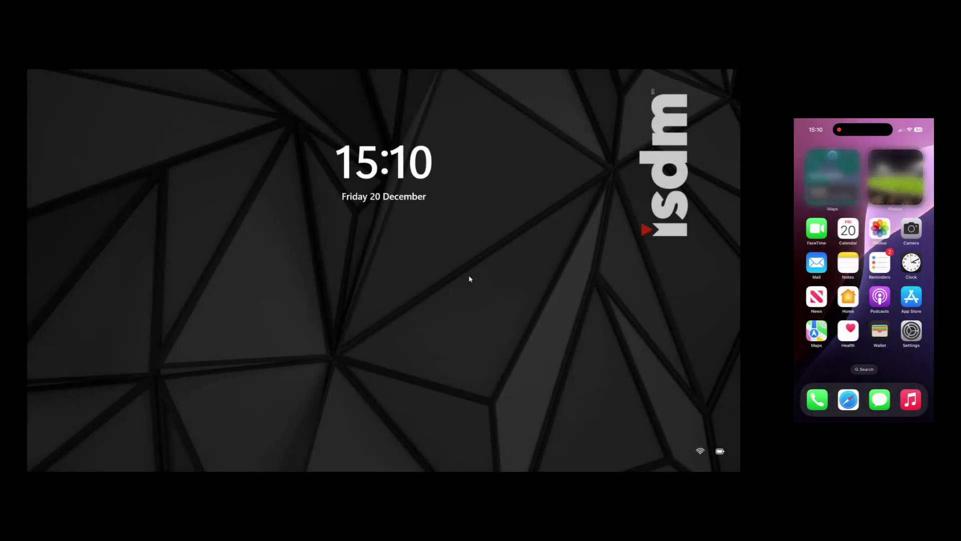
- Dismiss the Windows 11 lock screen to reveal the account ready for passwordless sign-in
{"action": "left_click", "coordinate": [402, 285]}
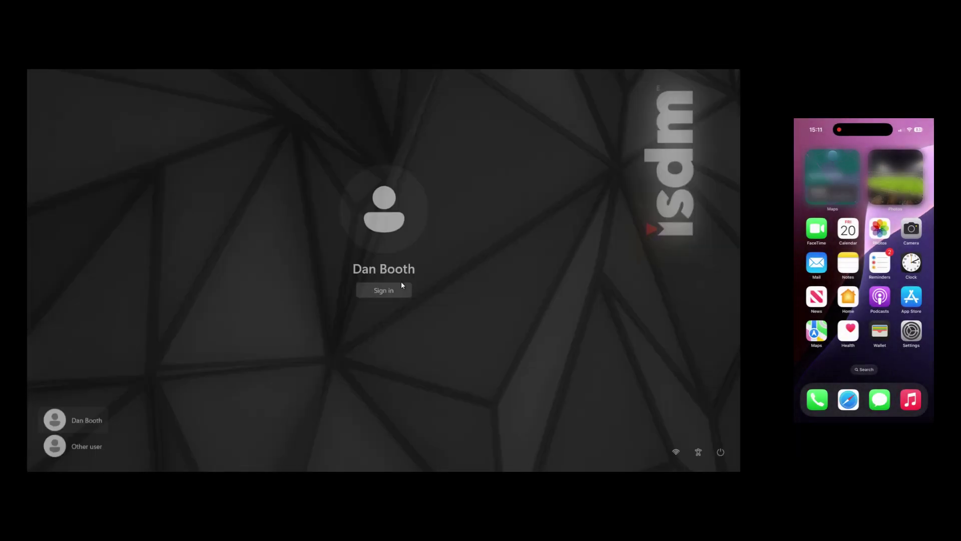